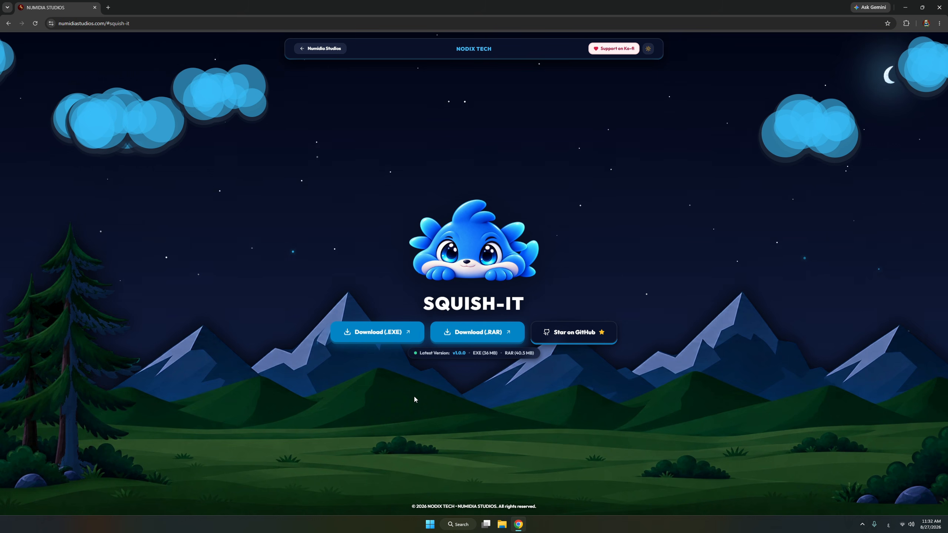
Step: Switch the page to its light theme and download the Squish-It .exe installer, saving it as Squish.It.Setup.exe in Downloads
{"action": "left_click", "coordinate": [194, 24]}
{"action": "left_click", "coordinate": [302, 112]}
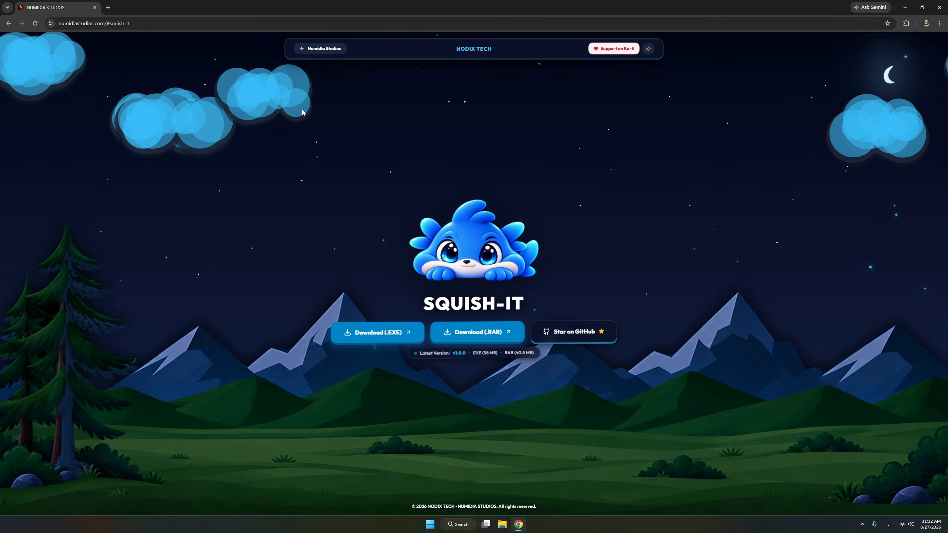
{"action": "left_click", "coordinate": [648, 49]}
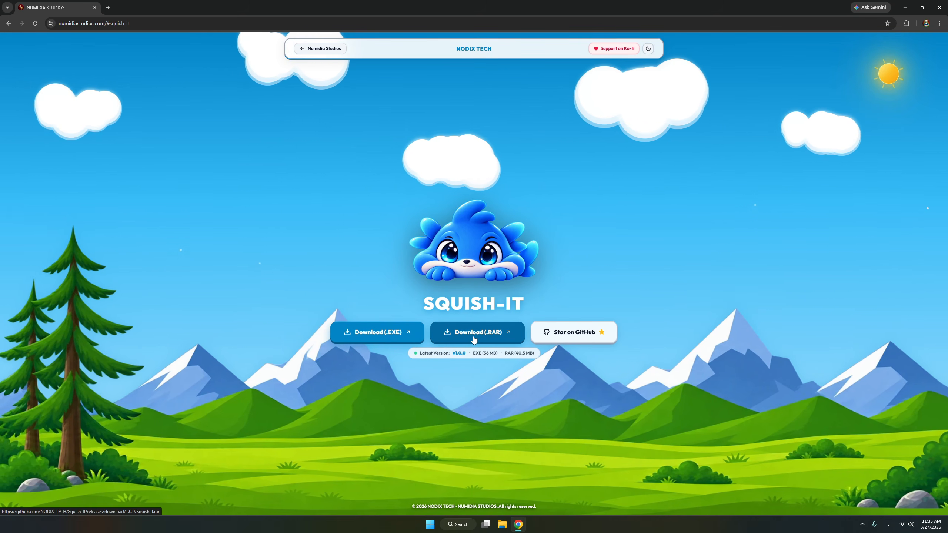
{"action": "left_click", "coordinate": [378, 338]}
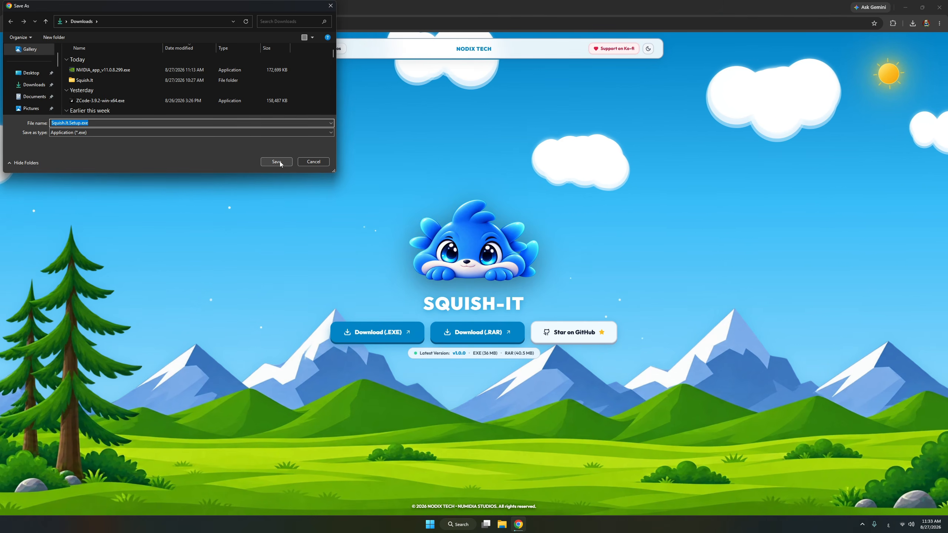
{"action": "left_click", "coordinate": [280, 162]}
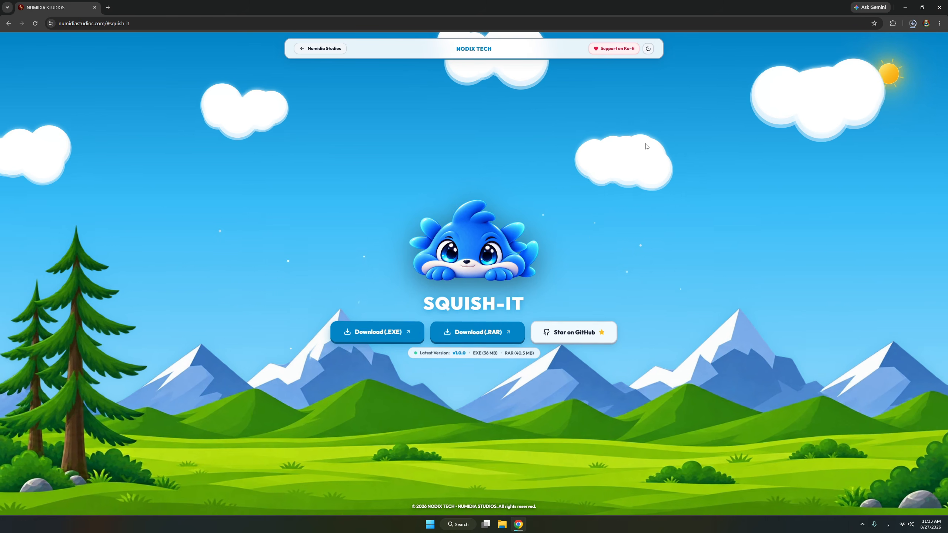
Step: Launch the downloaded Squish.It.Setup.exe, minimize the browser and allow the installer to run despite the SmartScreen block
{"action": "left_click", "coordinate": [913, 23]}
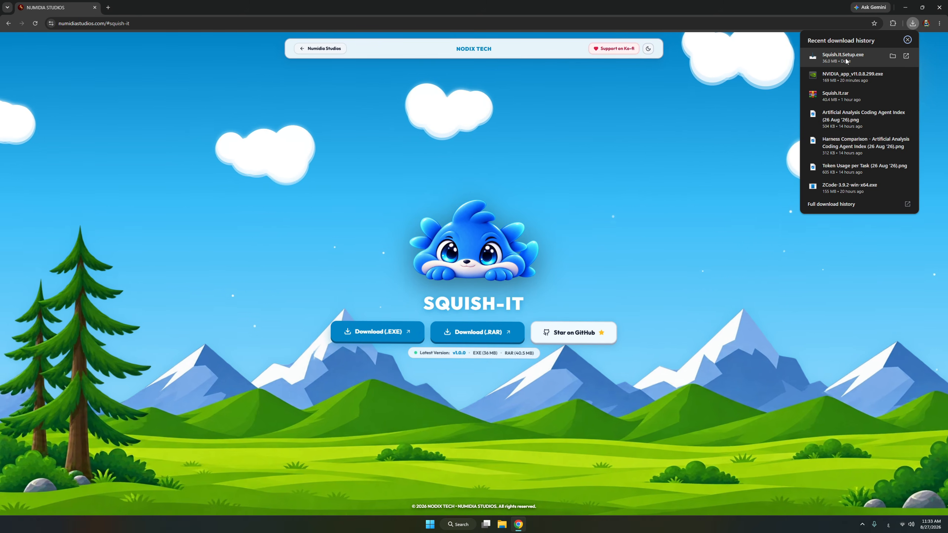
{"action": "left_click", "coordinate": [907, 4]}
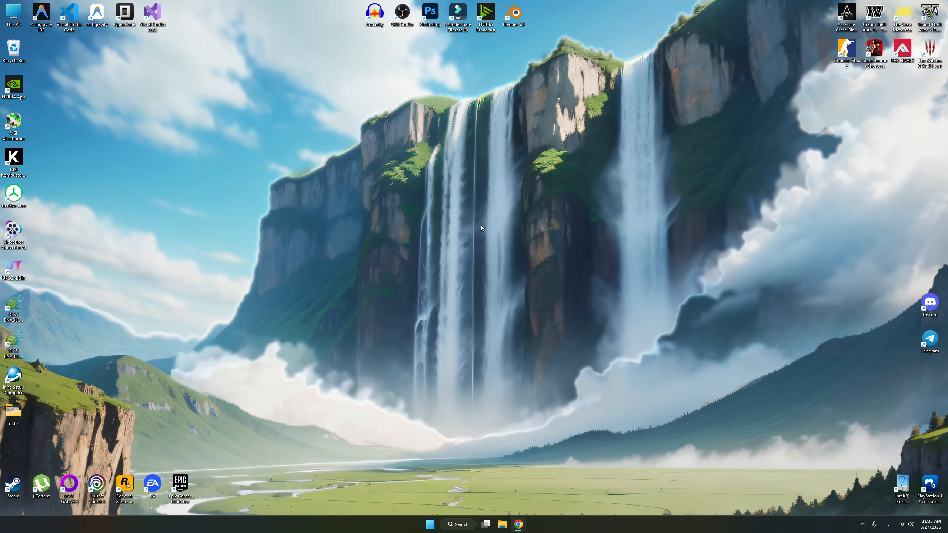
{"action": "left_click", "coordinate": [398, 210]}
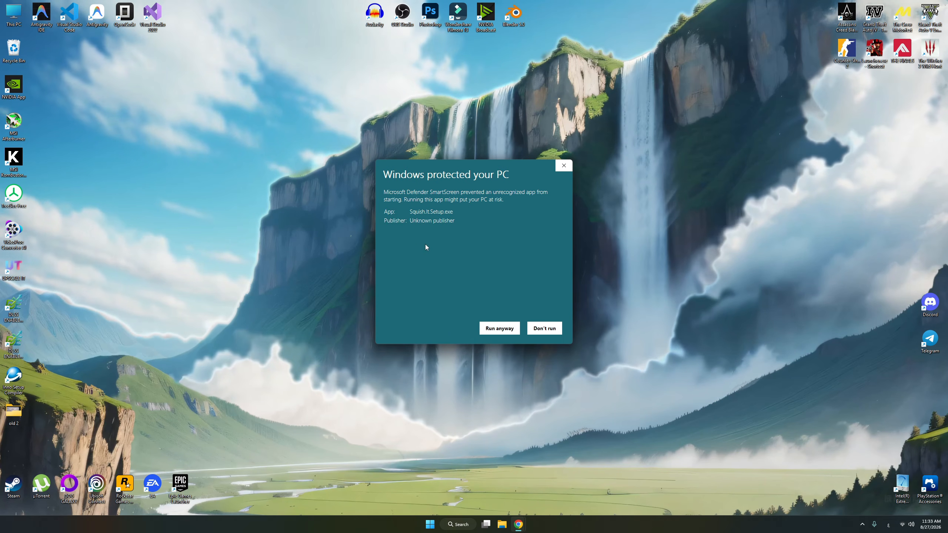
{"action": "left_click", "coordinate": [499, 328]}
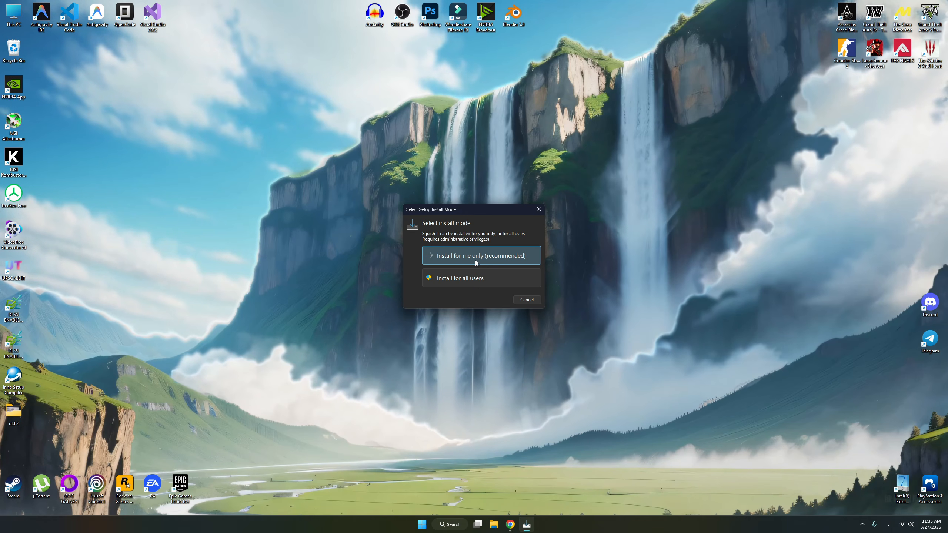
Step: Install Squish It for the current user only, with the default destination and a desktop shortcut, and launch it on finishing
{"action": "left_click", "coordinate": [475, 260]}
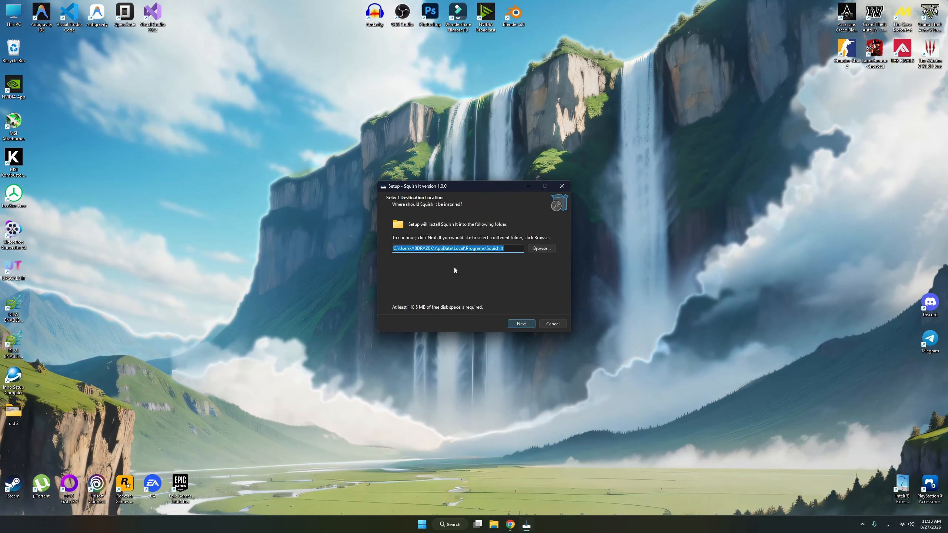
{"action": "left_click", "coordinate": [520, 323]}
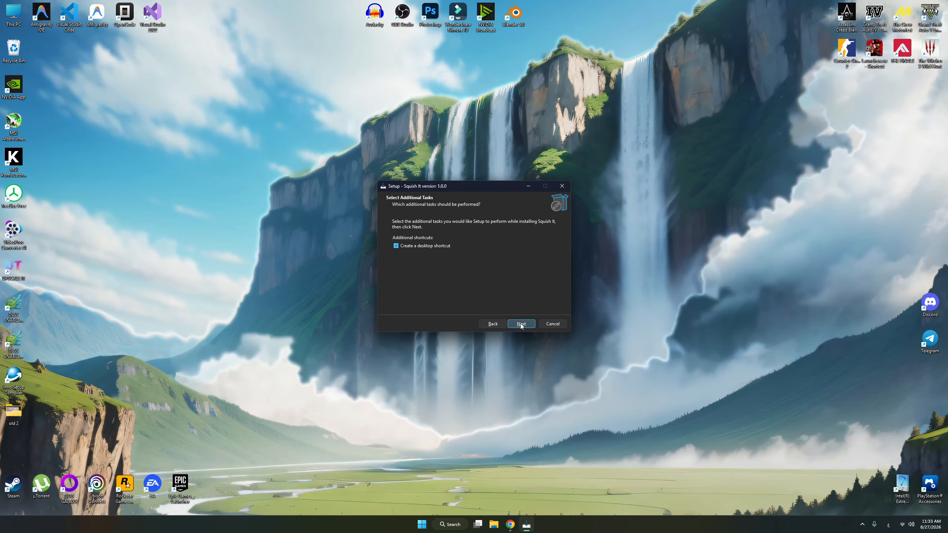
{"action": "left_click", "coordinate": [521, 324]}
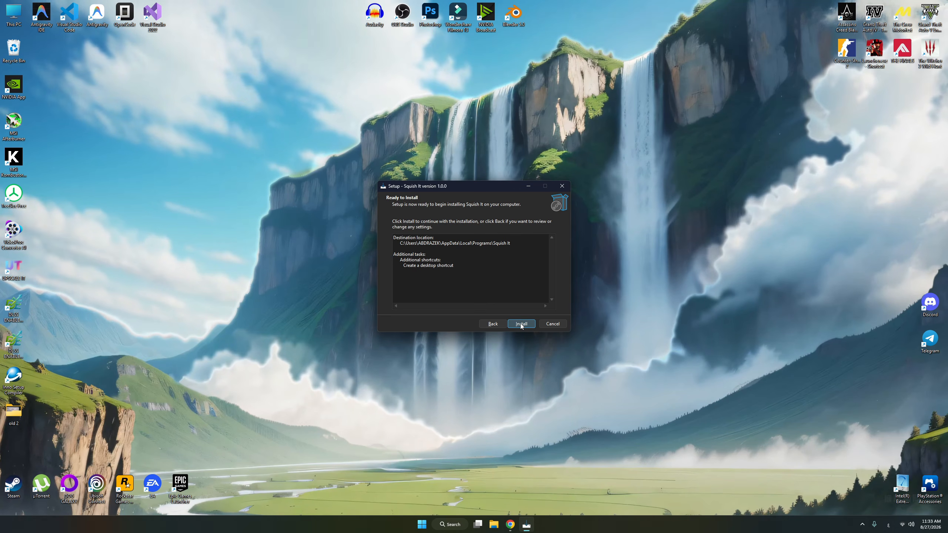
{"action": "left_click", "coordinate": [520, 324]}
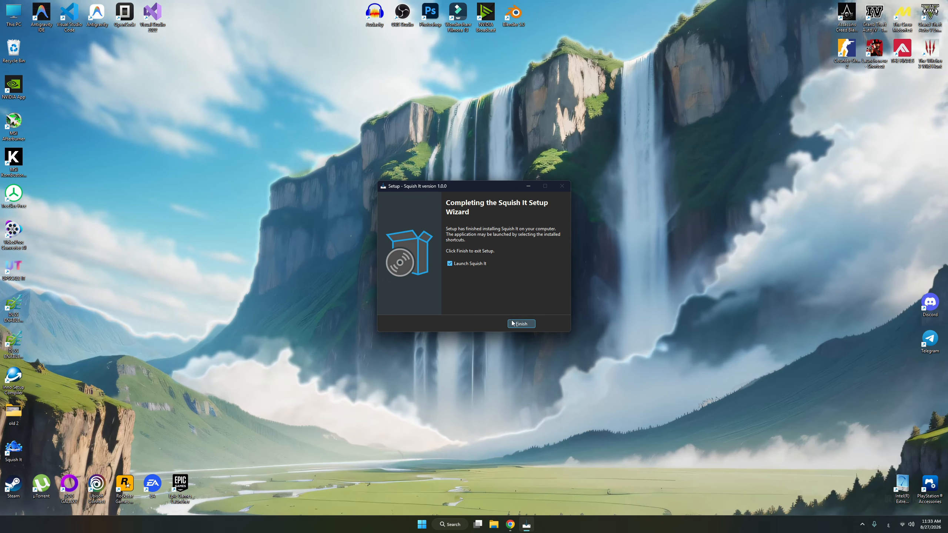
{"action": "left_click", "coordinate": [521, 324]}
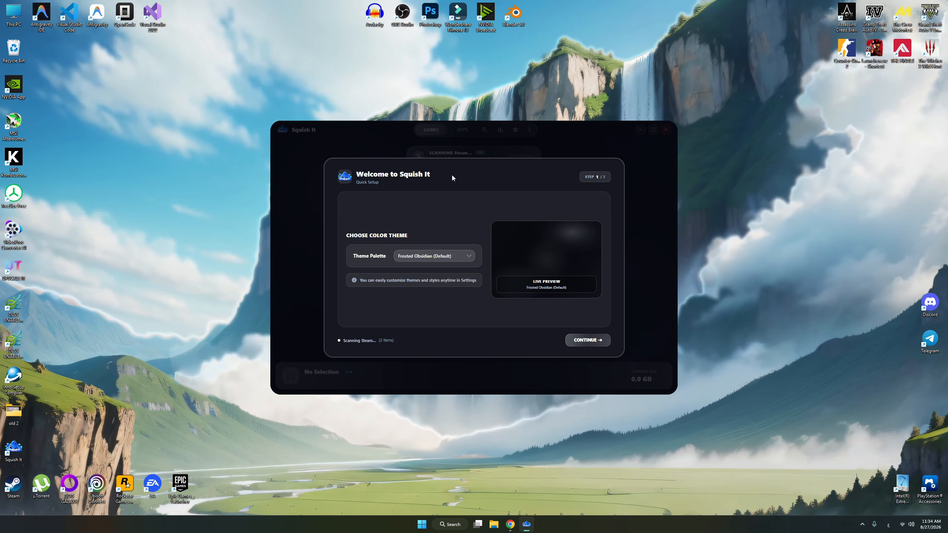
Step: Set the theme palette to Supernova Flare in the quick setup and continue to the geometric motif
{"action": "left_click", "coordinate": [429, 256]}
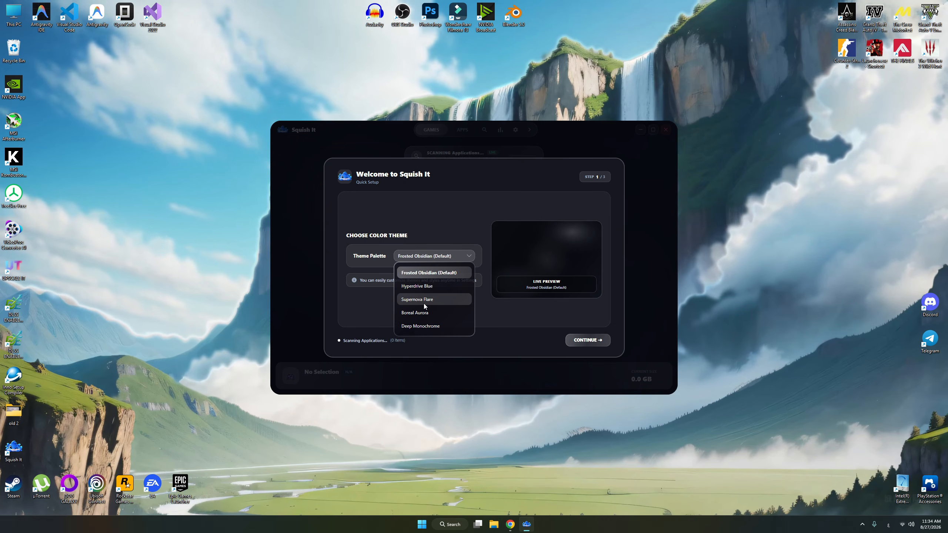
{"action": "left_click", "coordinate": [423, 303]}
{"action": "left_click", "coordinate": [581, 341]}
Step: Choose the Cyber Matrix motion style and finish the quick setup with XPRESS 8K and both skip options kept on
{"action": "left_click", "coordinate": [433, 258]}
{"action": "left_click", "coordinate": [429, 315]}
{"action": "left_click", "coordinate": [425, 253]}
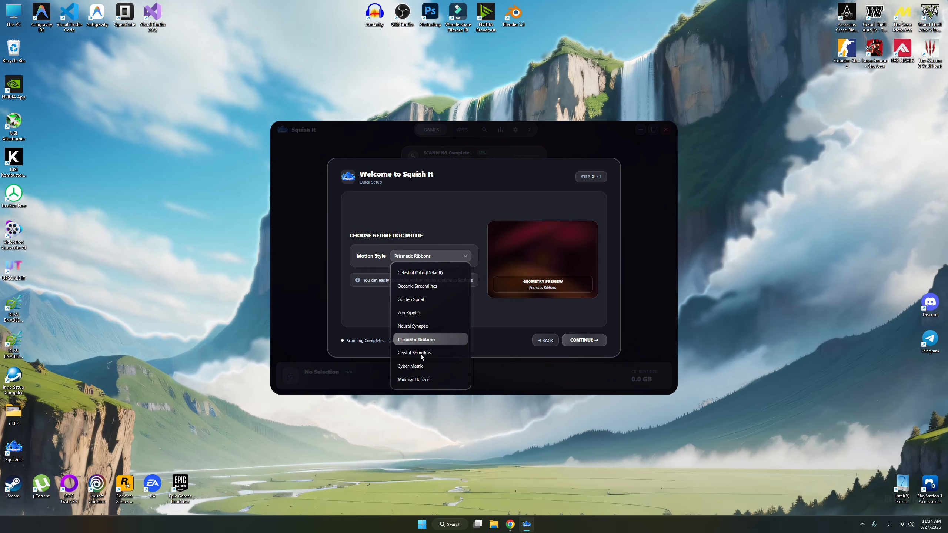
{"action": "left_click", "coordinate": [440, 356]}
{"action": "left_click", "coordinate": [593, 341]}
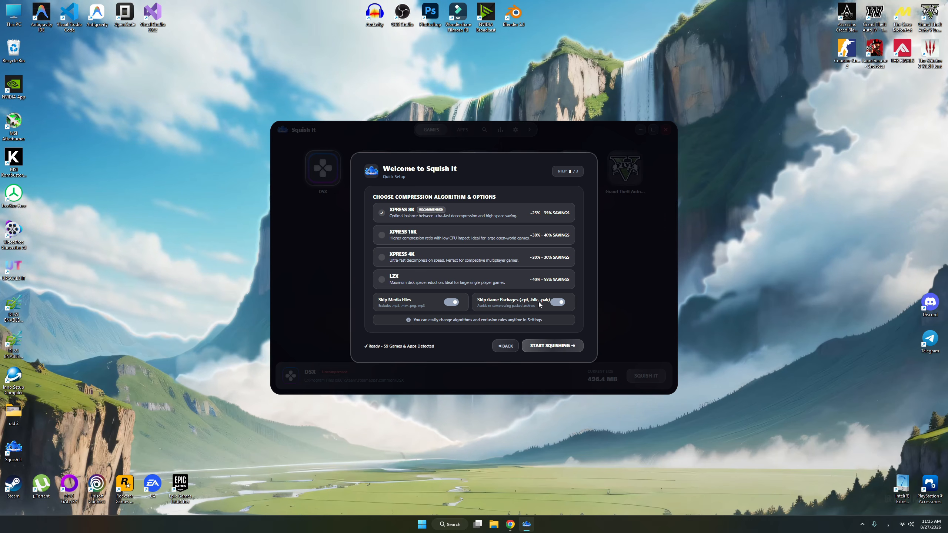
{"action": "left_click", "coordinate": [545, 347]}
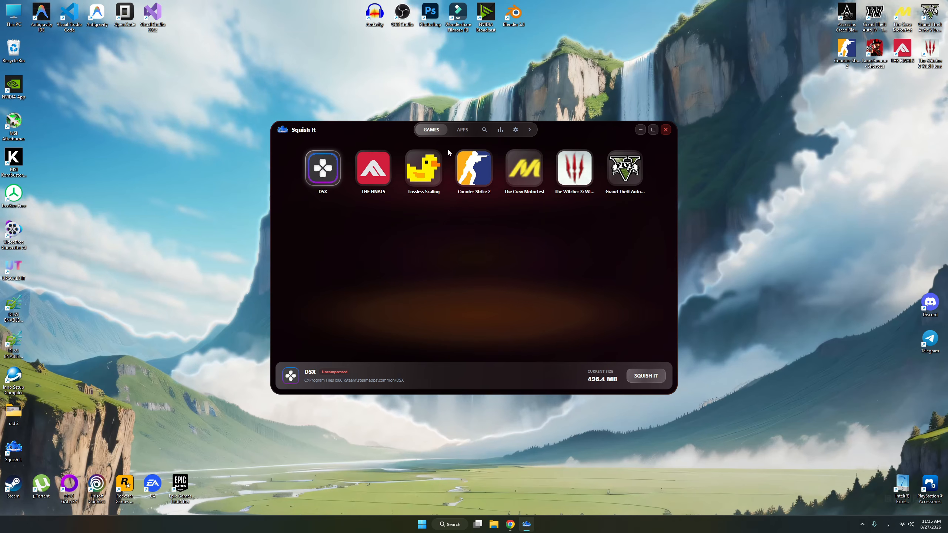
Step: Look through the detected games, the apps list, the statistics and the settings page down to the version information
{"action": "left_click_drag", "start_coordinate": [324, 169], "coordinate": [473, 170]}
{"action": "left_click", "coordinate": [460, 133]}
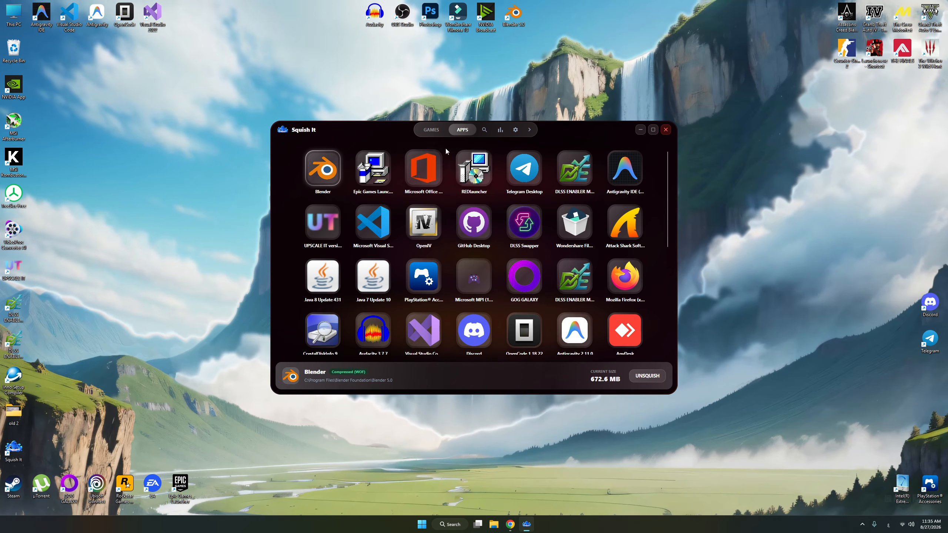
{"action": "left_click", "coordinate": [500, 130]}
{"action": "left_click", "coordinate": [521, 130]}
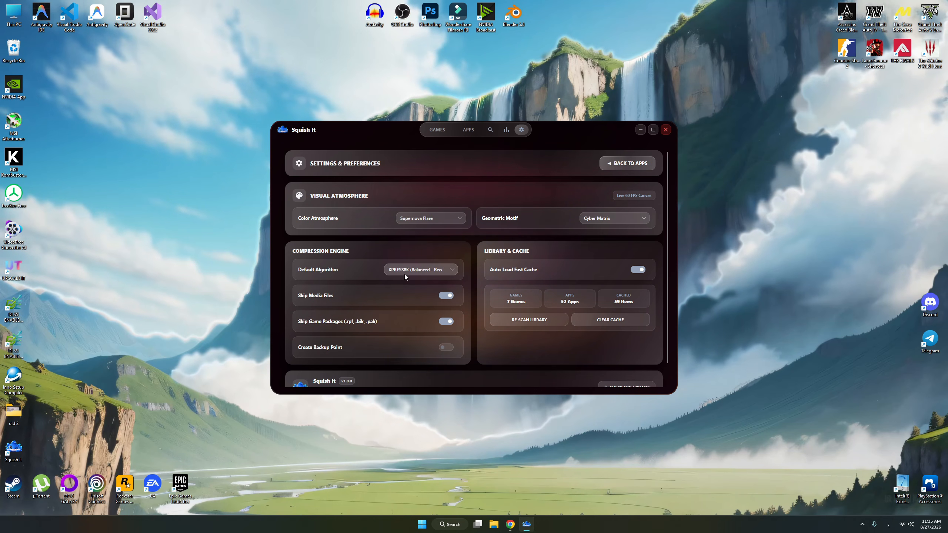
{"action": "scroll", "coordinate": [403, 275], "scroll_direction": "down", "scroll_amount": 1}
{"action": "scroll", "coordinate": [481, 292], "scroll_direction": "up", "scroll_amount": 1}
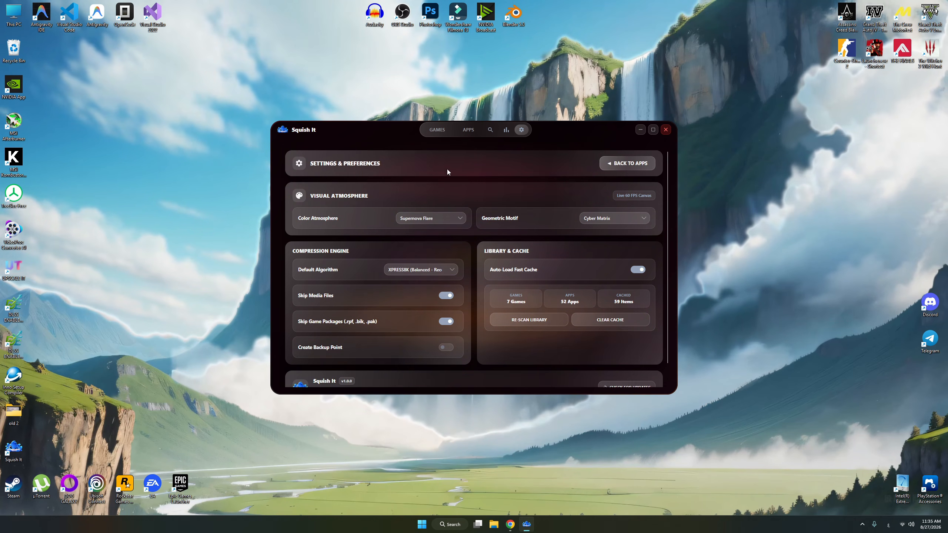
{"action": "scroll", "coordinate": [440, 224], "scroll_direction": "down", "scroll_amount": 1}
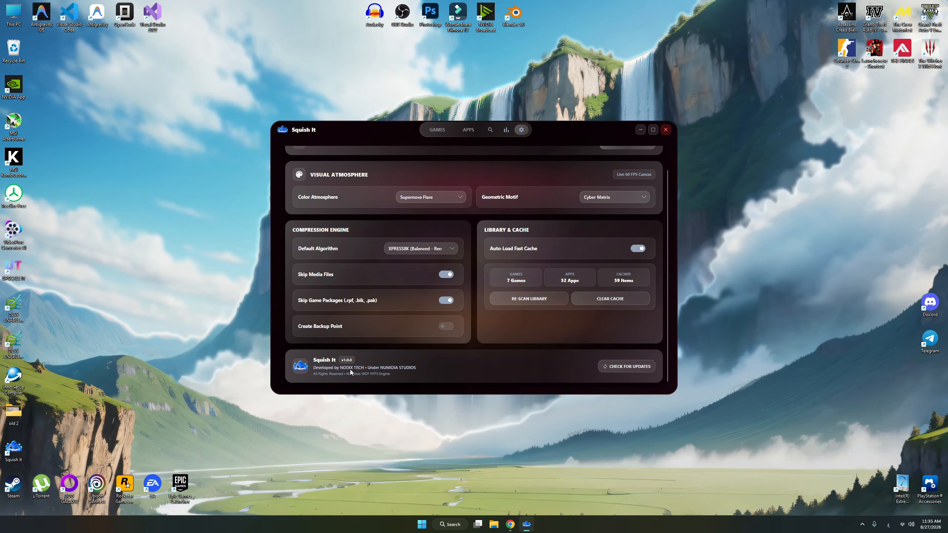
Step: Open the search field, try a short search on the settings page and clear it
{"action": "left_click", "coordinate": [469, 130]}
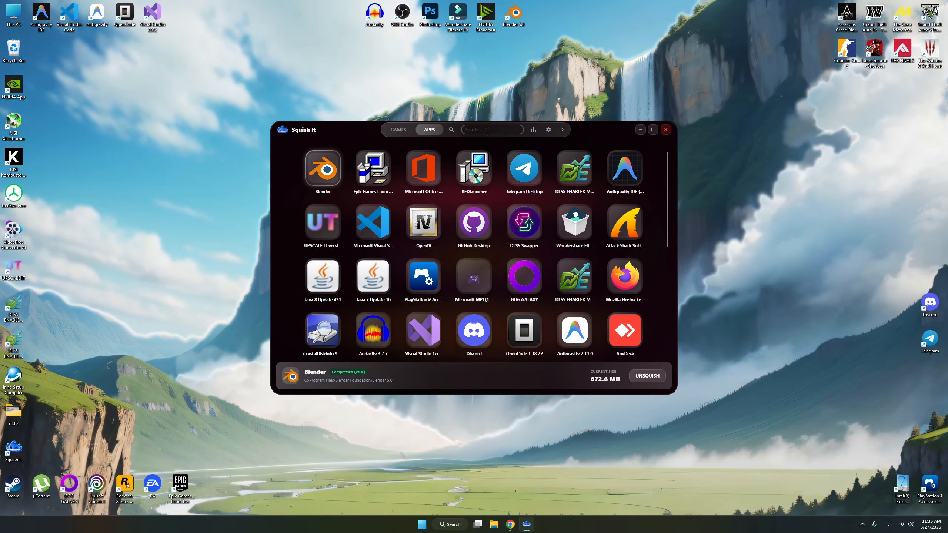
{"action": "left_click", "coordinate": [548, 130]}
{"action": "left_click", "coordinate": [481, 131]}
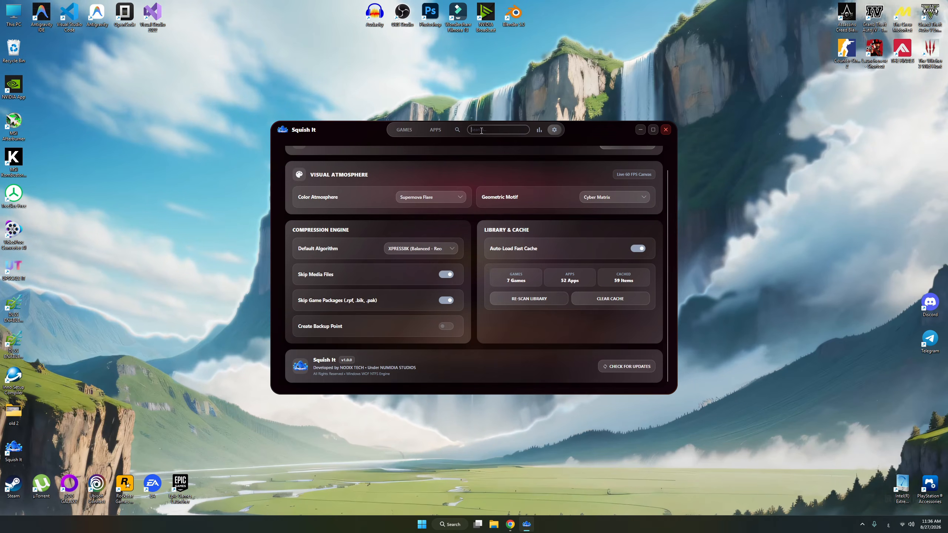
{"action": "type", "text": "sd"}
{"action": "key", "text": "BackSpace"}
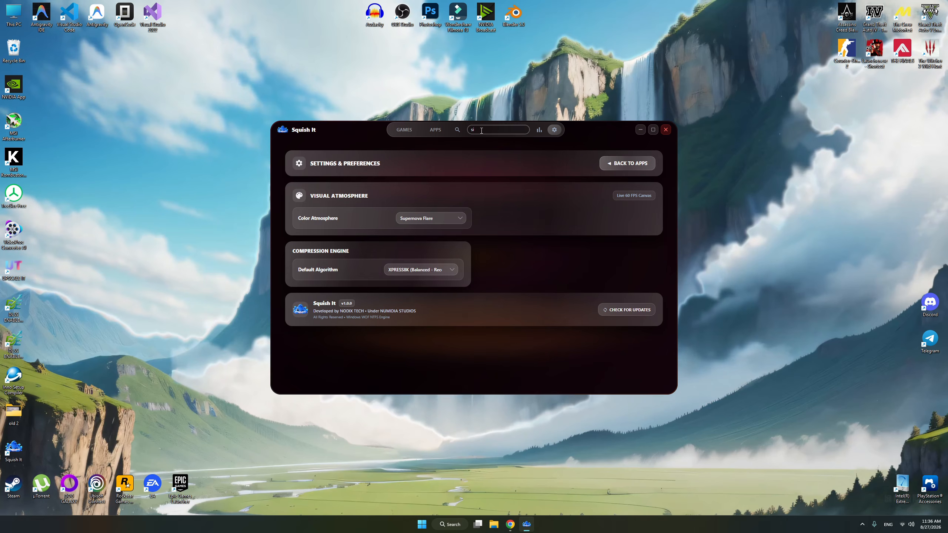
{"action": "key", "text": "BackSpace"}
Step: Search the apps for "blender" and the games for "the", and clear the search
{"action": "left_click", "coordinate": [435, 129]}
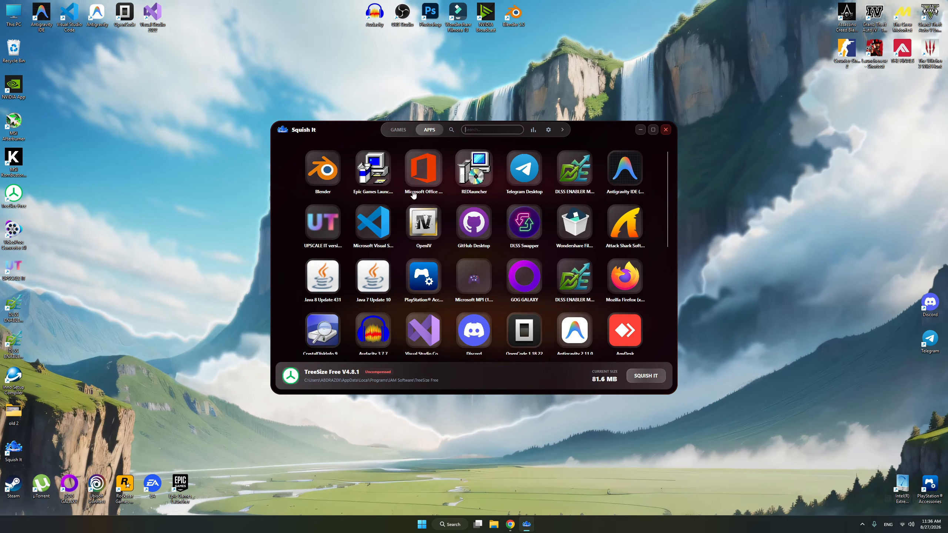
{"action": "type", "text": "blender"}
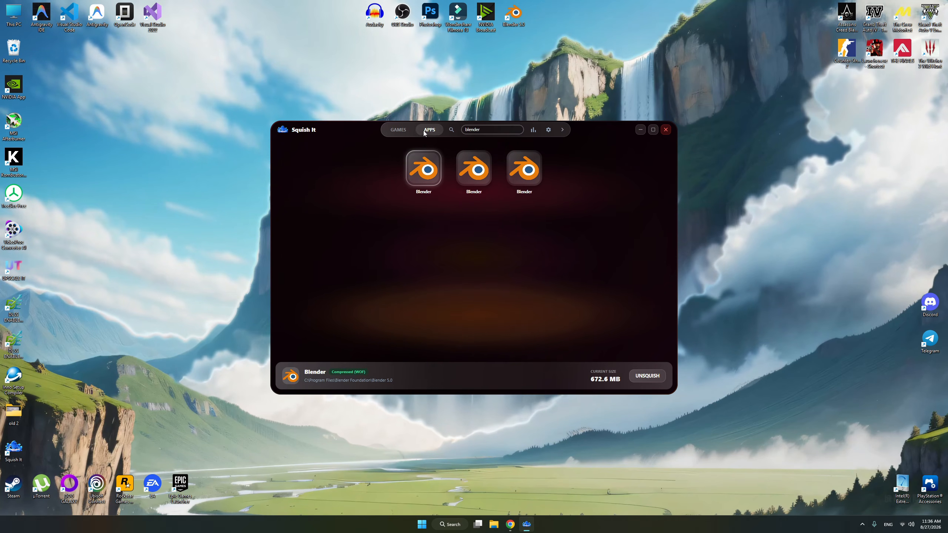
{"action": "left_click", "coordinate": [400, 131]}
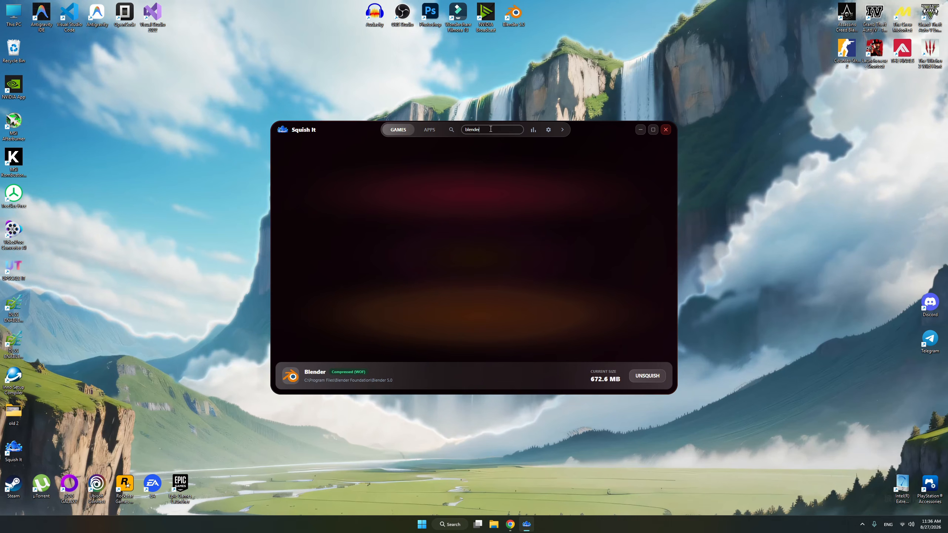
{"action": "type", "text": "the"}
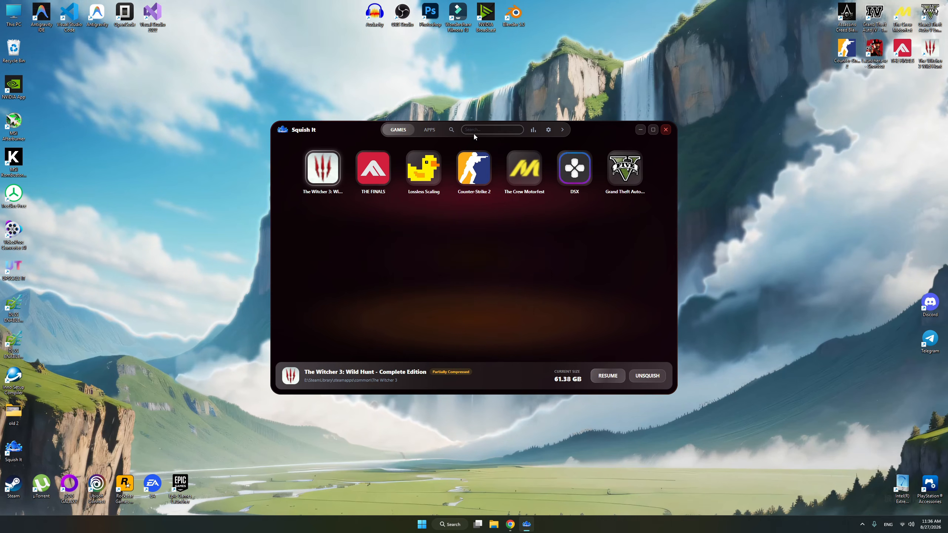
{"action": "key", "text": "BackSpace"}
{"action": "key", "text": "BackSpace"}
{"action": "key", "text": "BackSpace"}
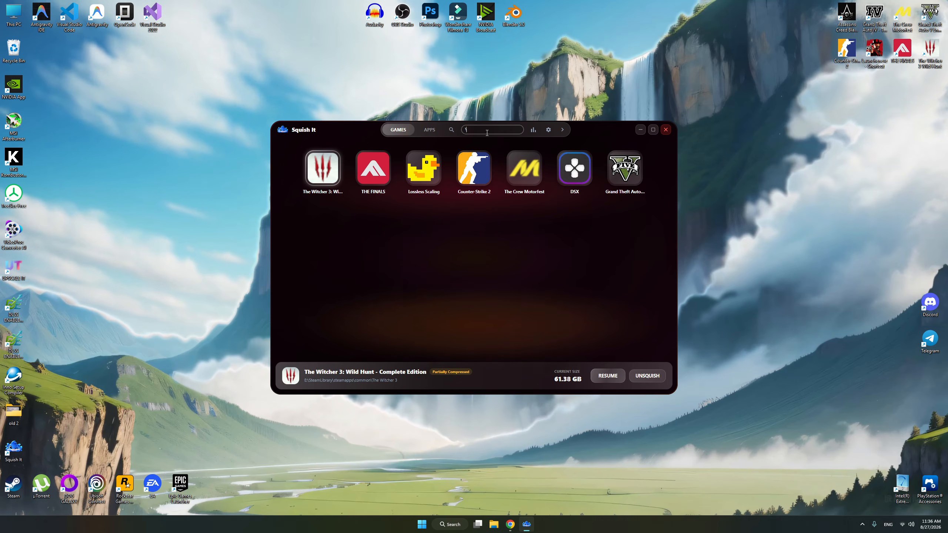
Step: Unsquish Blender from the apps list and squish it again with the default XPRESS8K algorithm
{"action": "left_click", "coordinate": [429, 130]}
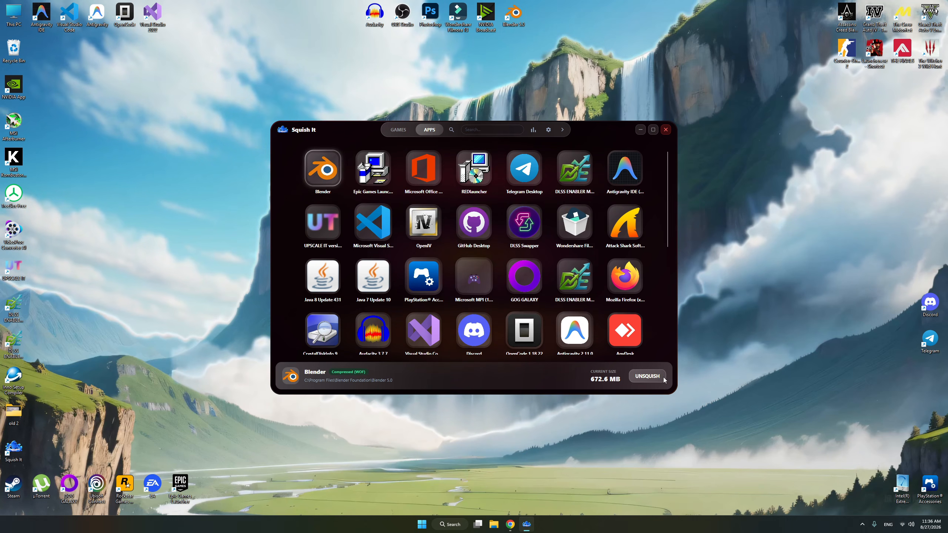
{"action": "left_click", "coordinate": [642, 378]}
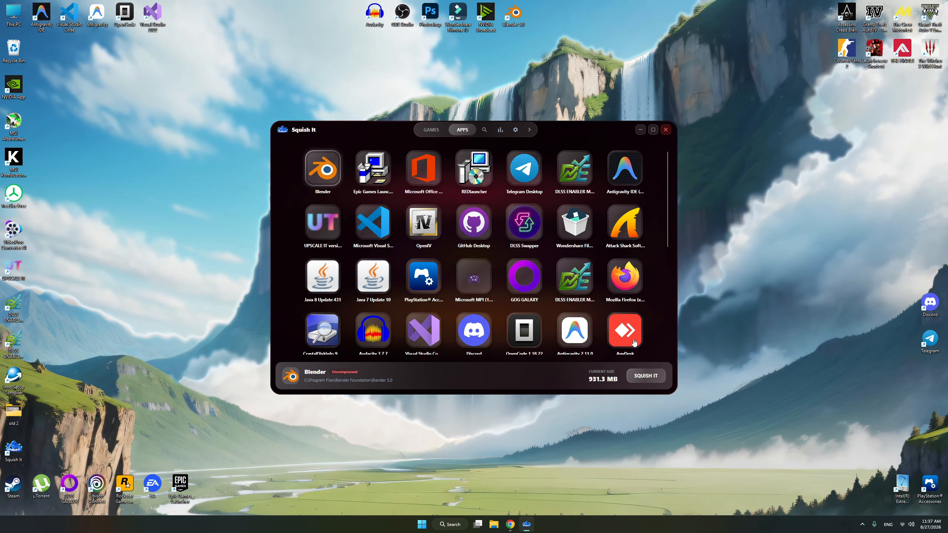
{"action": "left_click", "coordinate": [649, 376]}
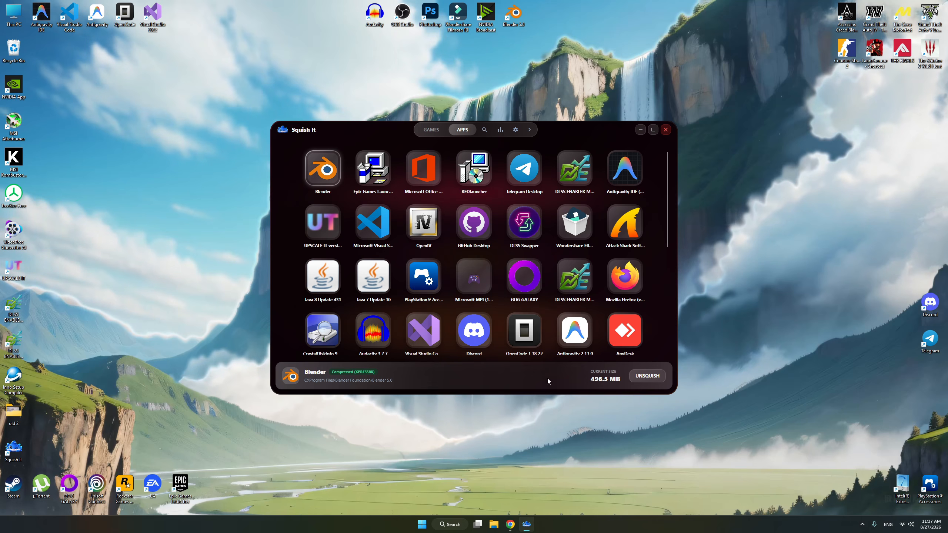
Step: Open Blender's install location in File Explorer and compare the Blender 5.0 folder's size with its size on disk in the folder properties
{"action": "left_click", "coordinate": [337, 381]}
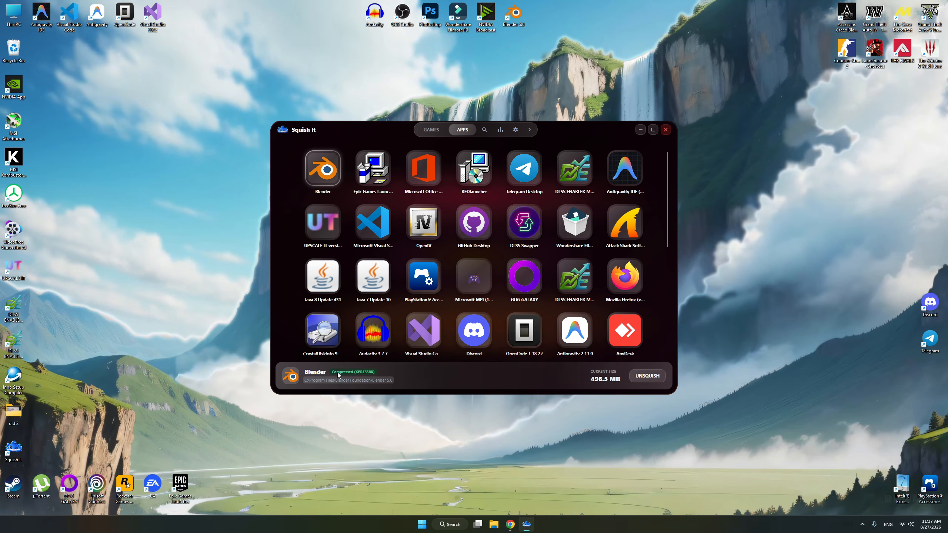
{"action": "left_click", "coordinate": [247, 25]}
{"action": "left_click", "coordinate": [416, 226]}
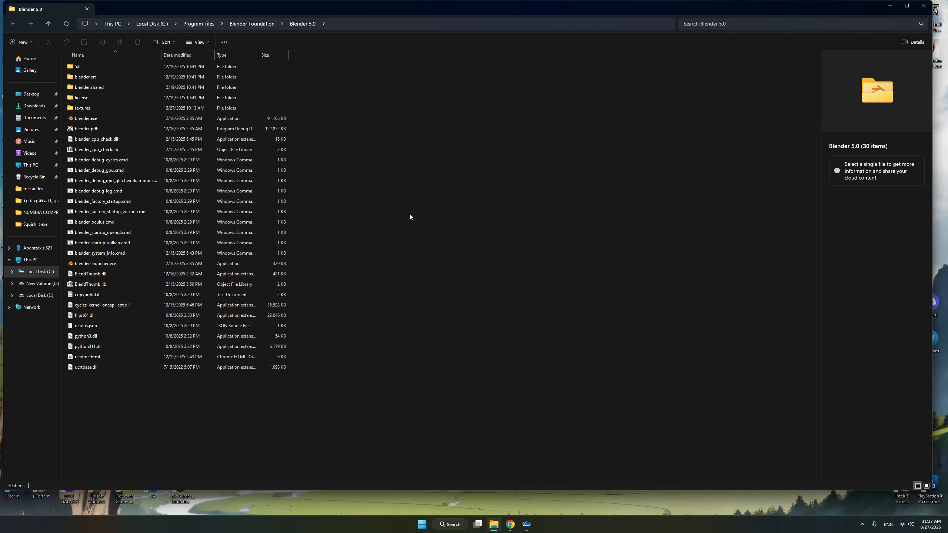
{"action": "left_click", "coordinate": [260, 25]}
{"action": "right_click", "coordinate": [107, 89]}
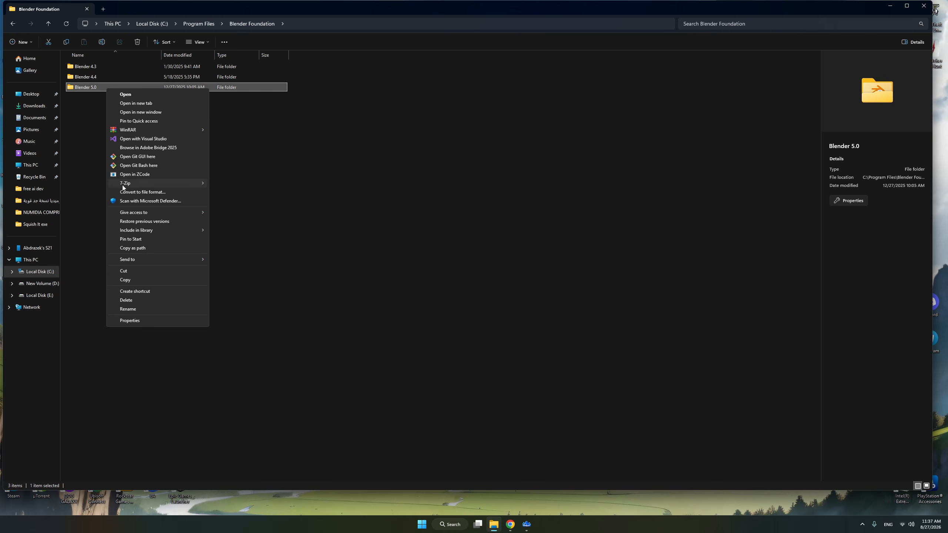
{"action": "left_click", "coordinate": [130, 320]}
{"action": "left_click_drag", "start_coordinate": [183, 100], "coordinate": [366, 131]}
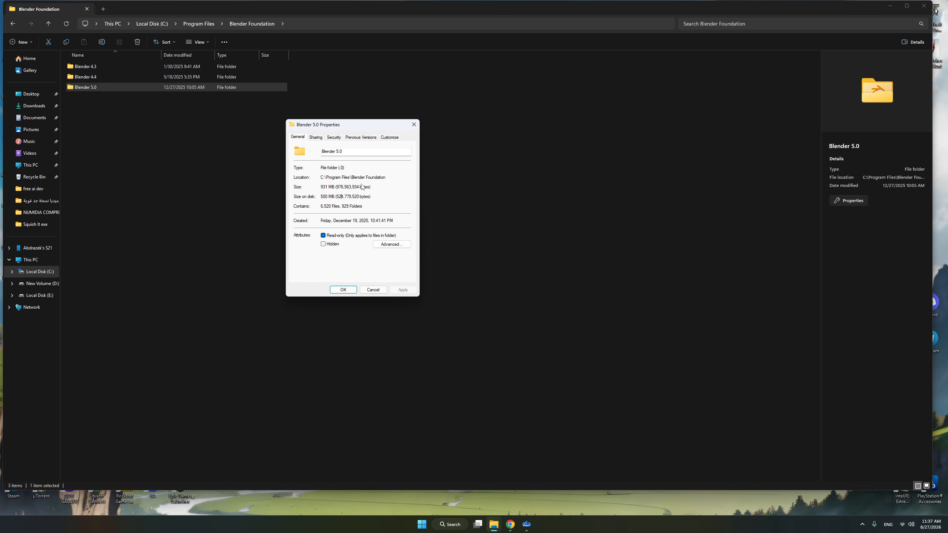
{"action": "left_click", "coordinate": [414, 125]}
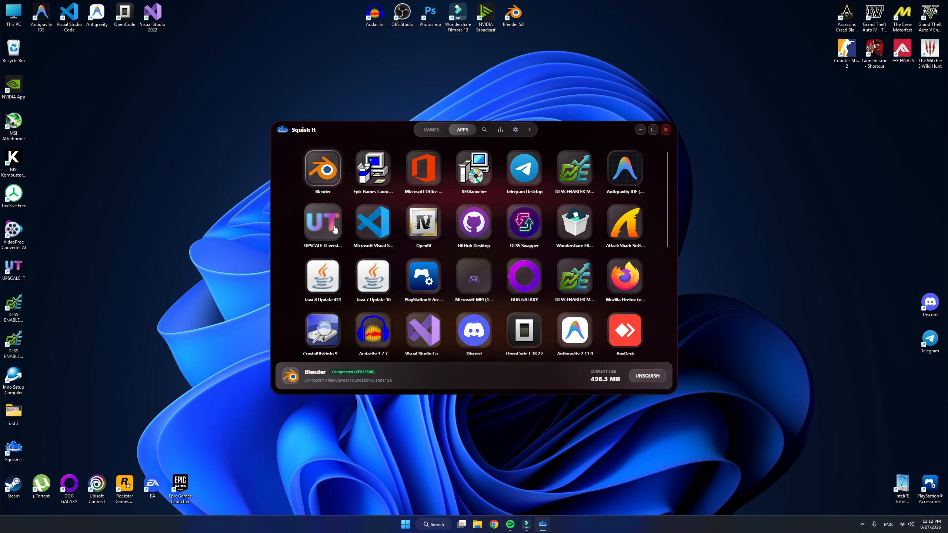
Step: Reopen Blender's install location from Squish It and recheck the Blender 5.0 folder's size on disk in its properties
{"action": "left_click", "coordinate": [353, 381]}
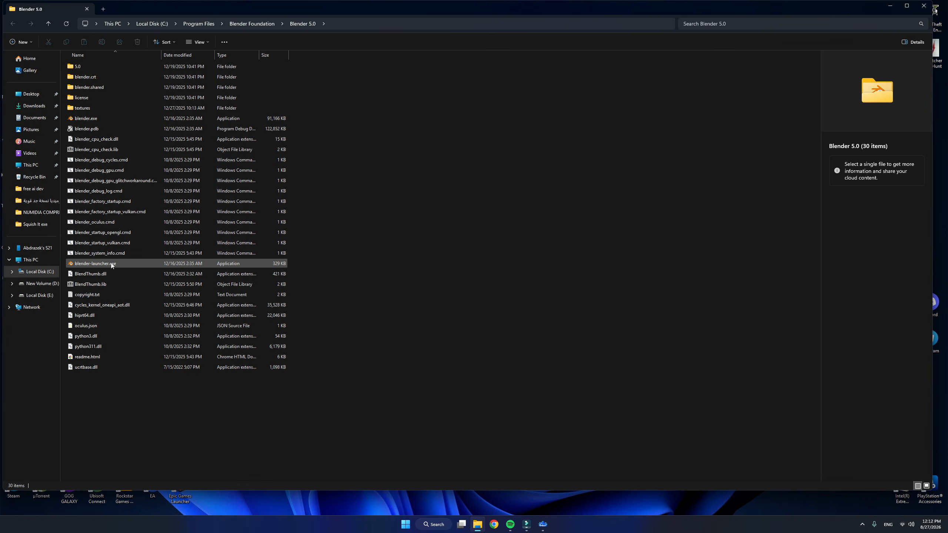
{"action": "left_click", "coordinate": [249, 23]}
{"action": "right_click", "coordinate": [94, 88]}
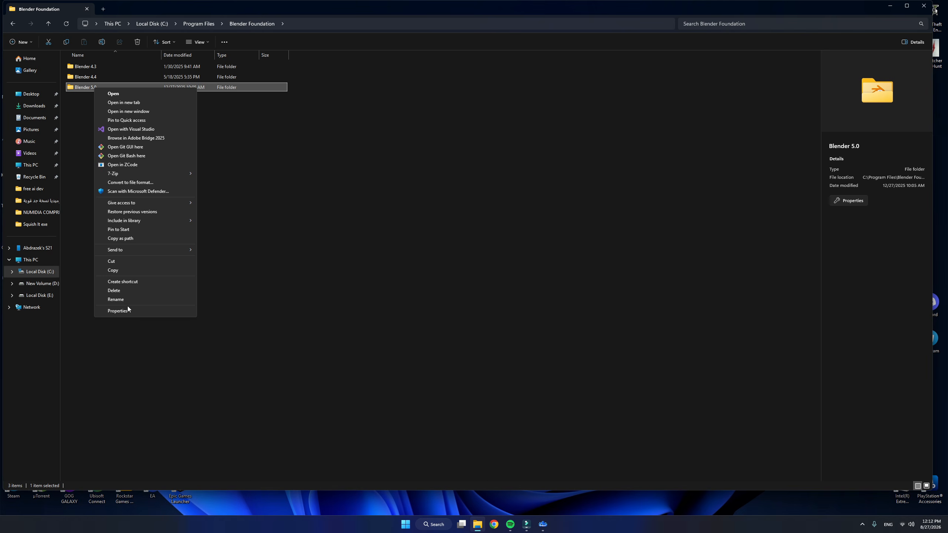
{"action": "left_click", "coordinate": [118, 311]}
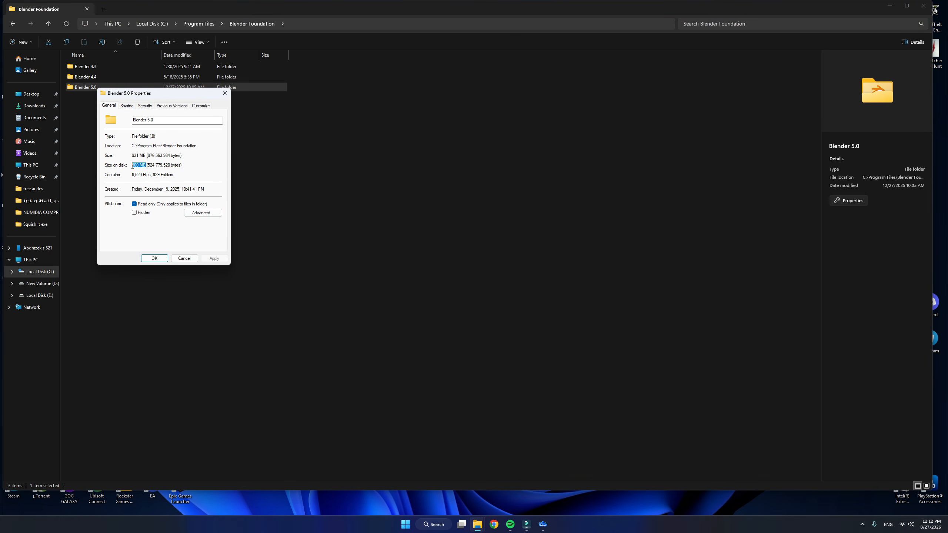
{"action": "left_click", "coordinate": [225, 93]}
Step: Launch Blender with blender-launcher.exe from the Blender 5.0 folder, start a new General file, and orbit around the default cube
{"action": "double_click", "coordinate": [116, 87]}
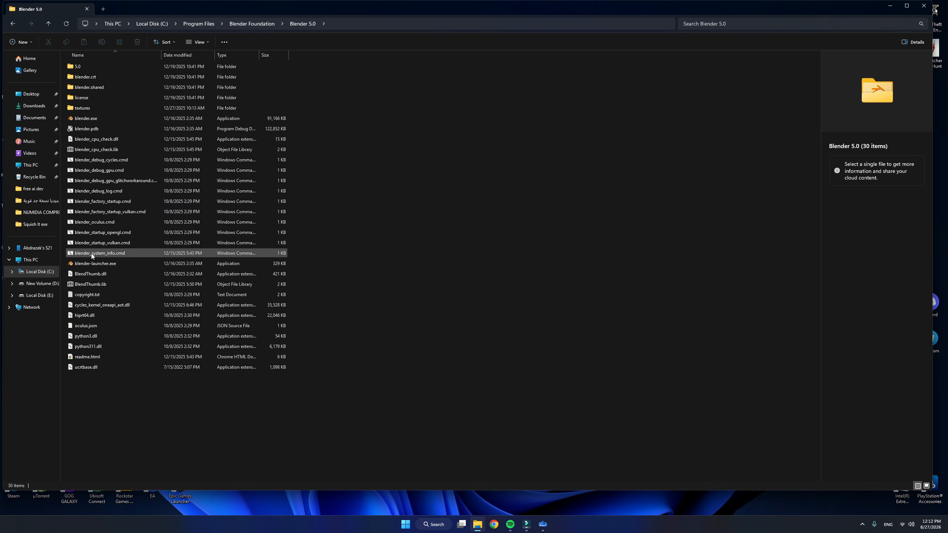
{"action": "left_click", "coordinate": [125, 264]}
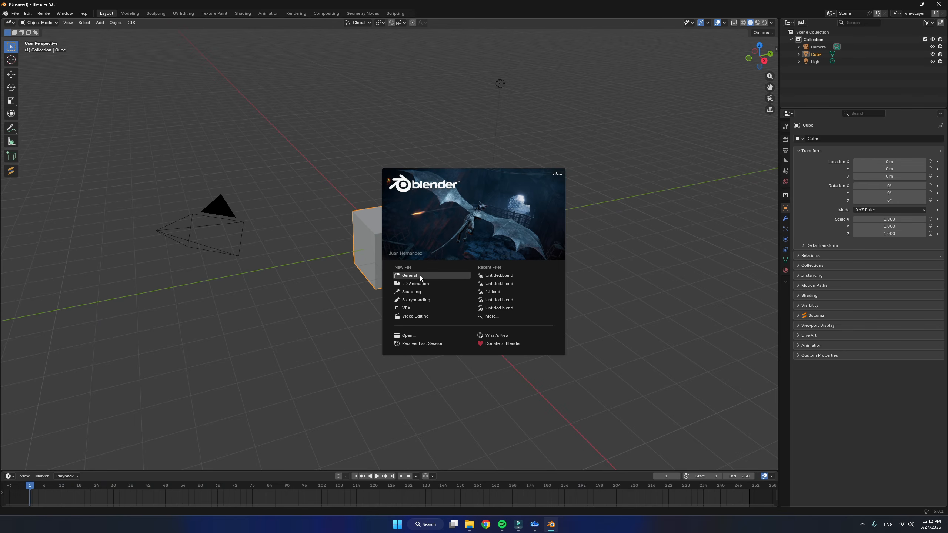
{"action": "left_click", "coordinate": [419, 275]}
{"action": "left_click", "coordinate": [570, 157]}
{"action": "left_click_drag", "start_coordinate": [743, 64], "coordinate": [655, 110]}
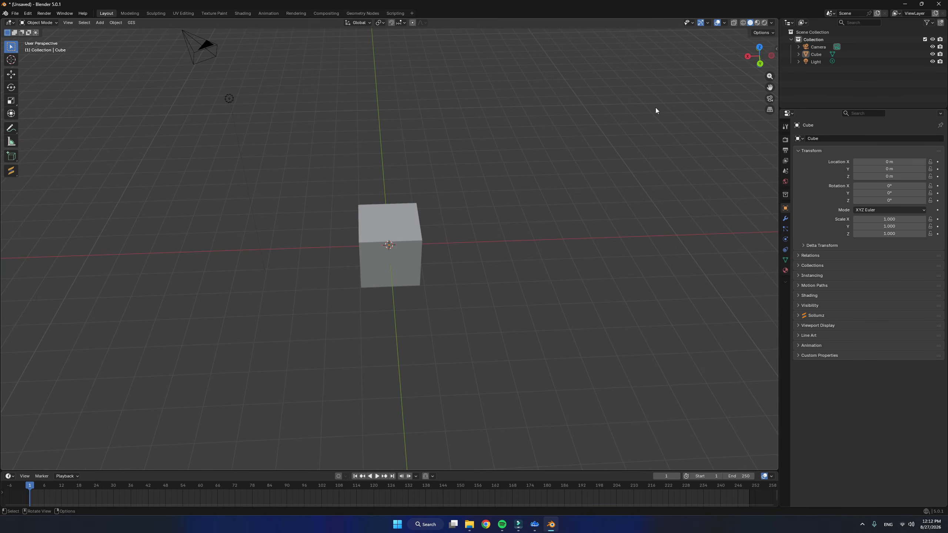